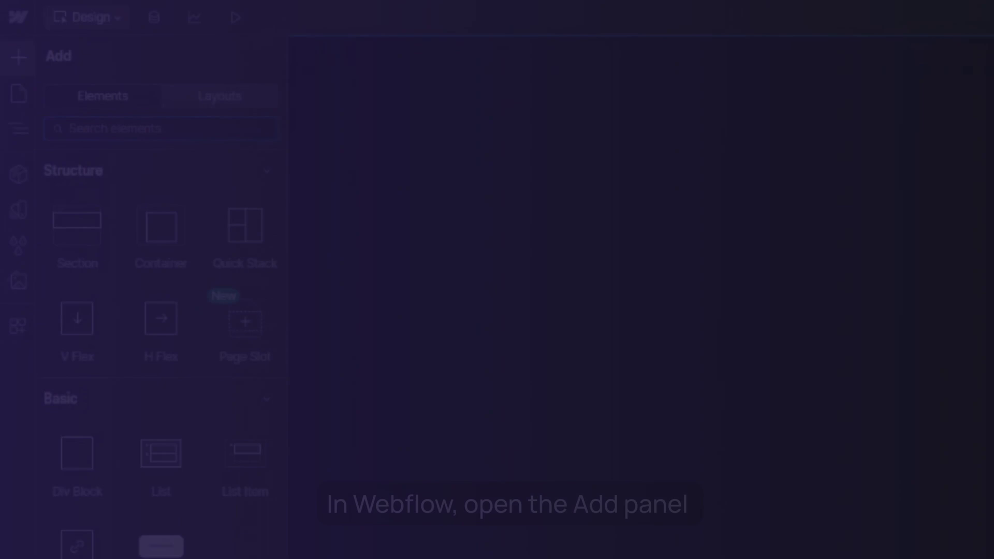
Find the Form Block element by searching for "form" and place it on the page below the existing call form.
text(Form)
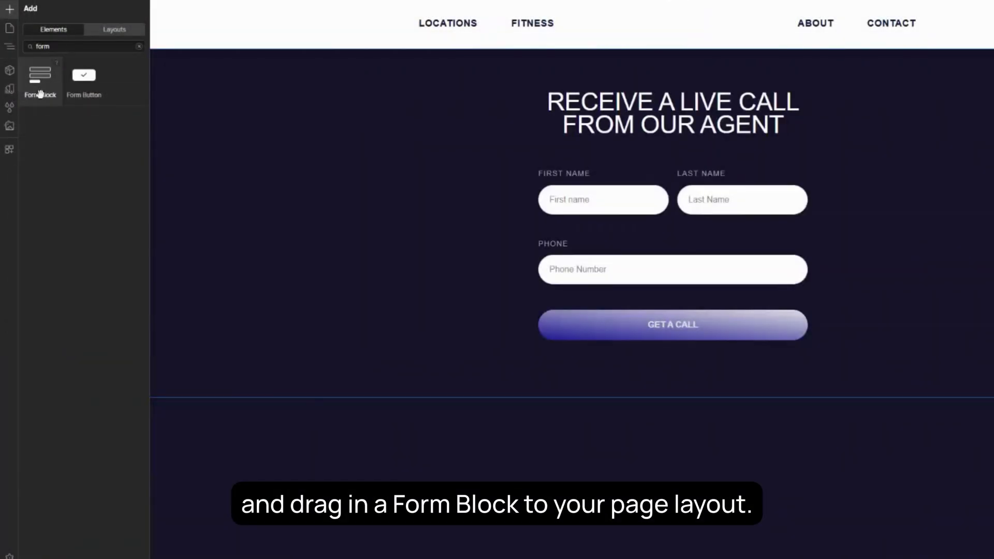
drag(41, 93, 333, 396)
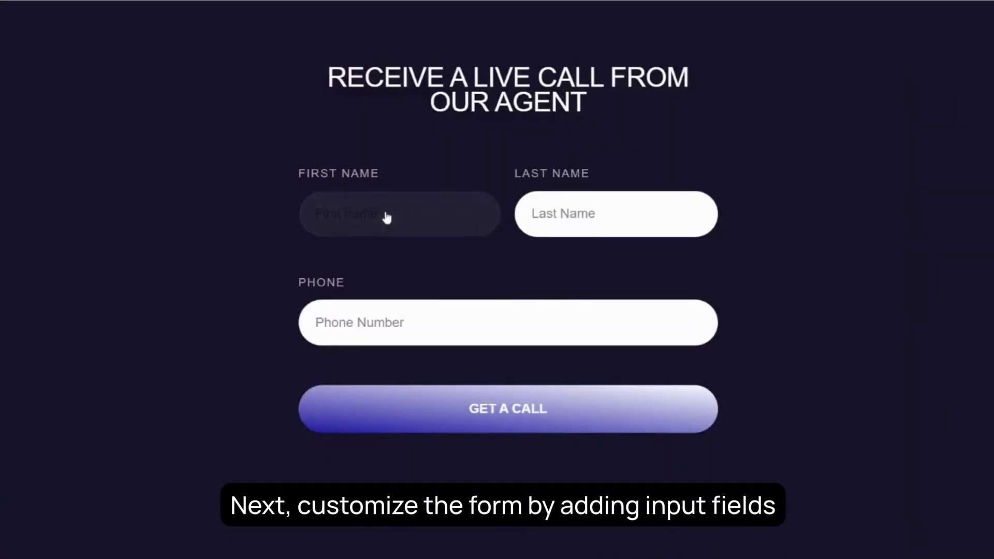
Fill in the call form with the contact's first name, last name and phone number, and submit it with Get a Call.
click(584, 216)
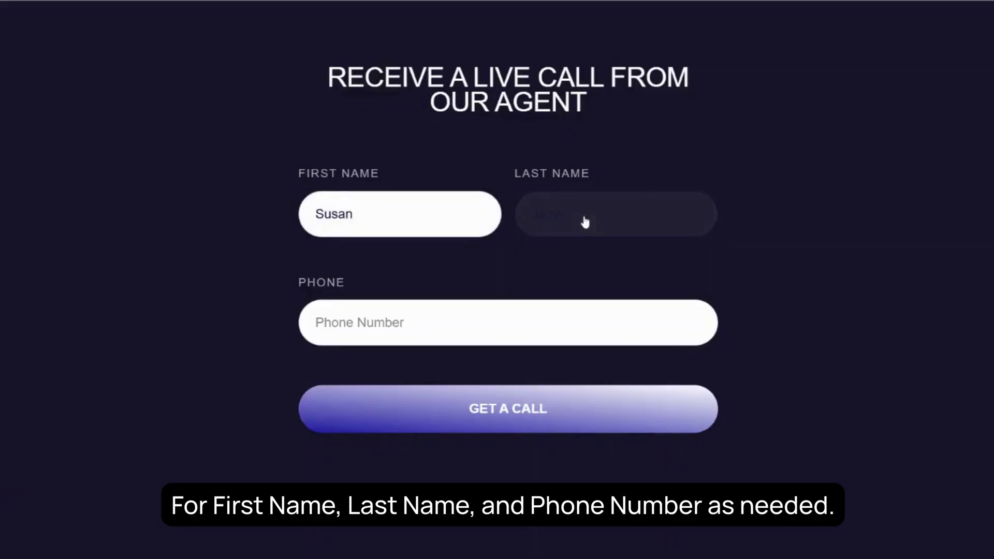
click(497, 328)
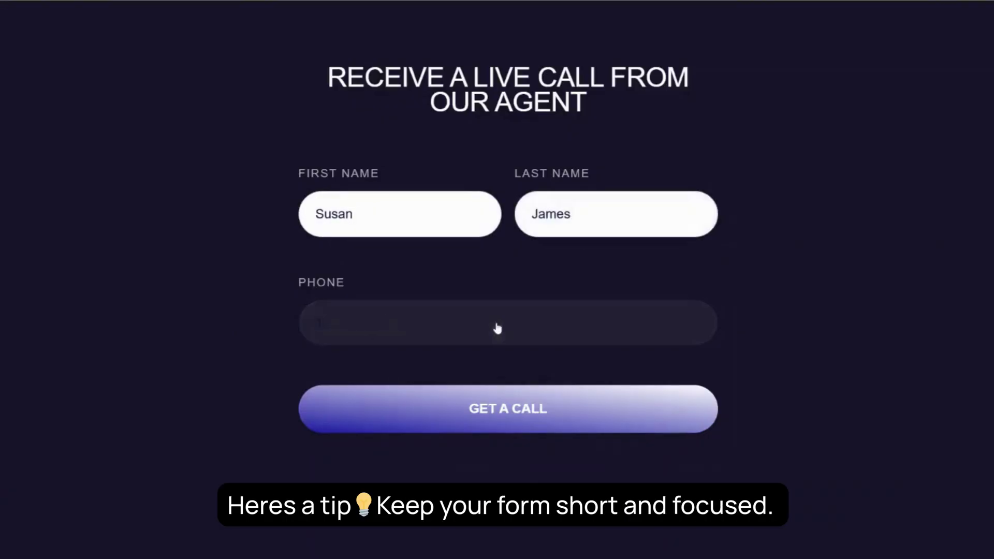
click(545, 359)
click(543, 418)
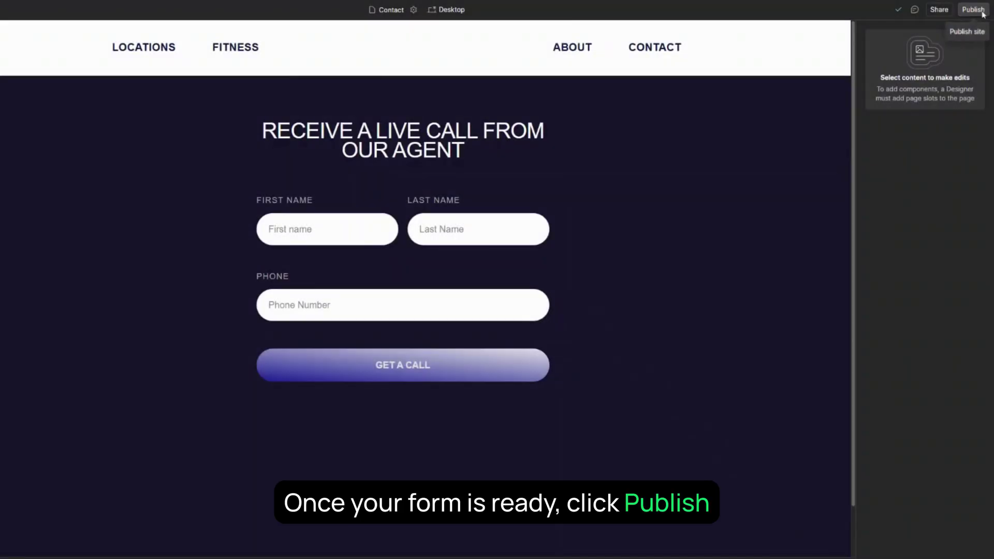
Publish the Contact page's site to the staging domain.
click(981, 12)
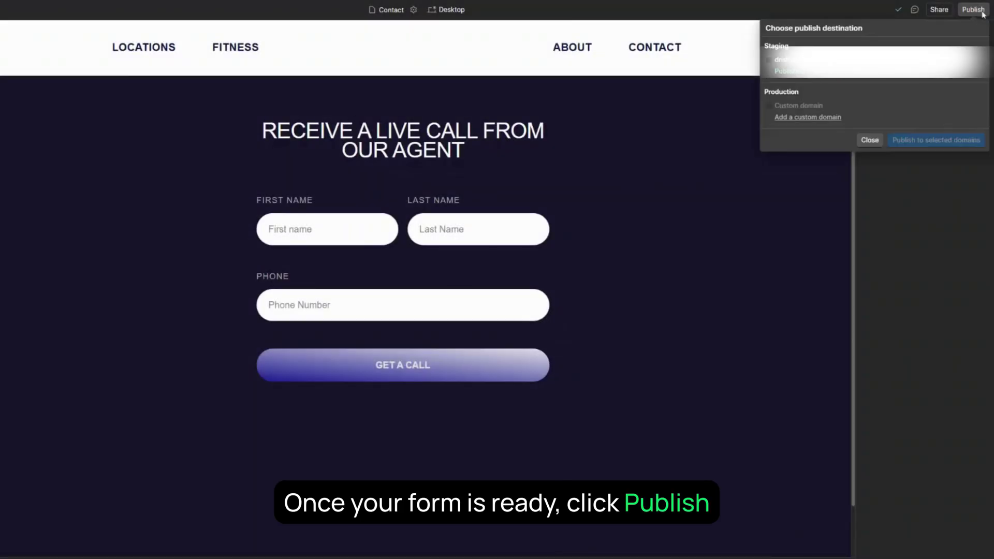
click(769, 61)
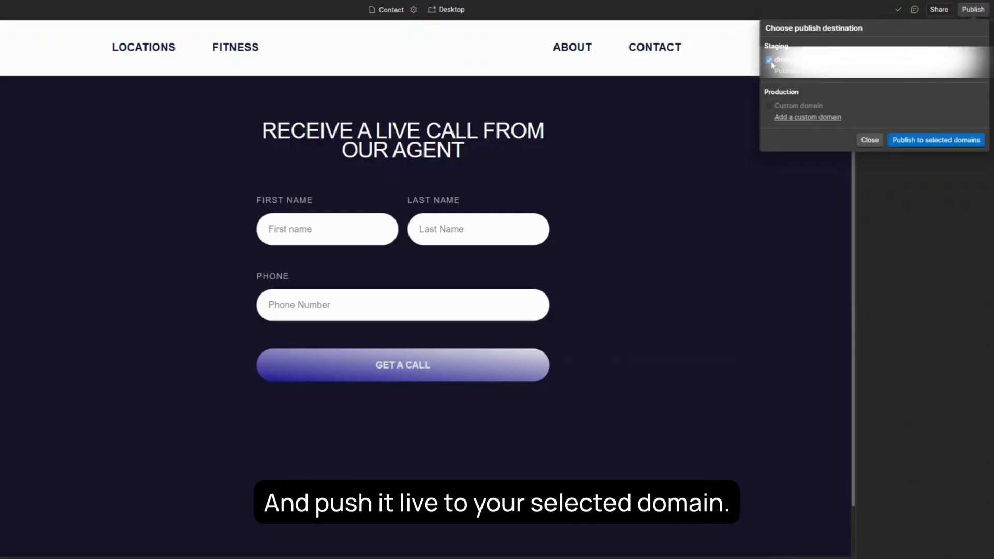
click(924, 143)
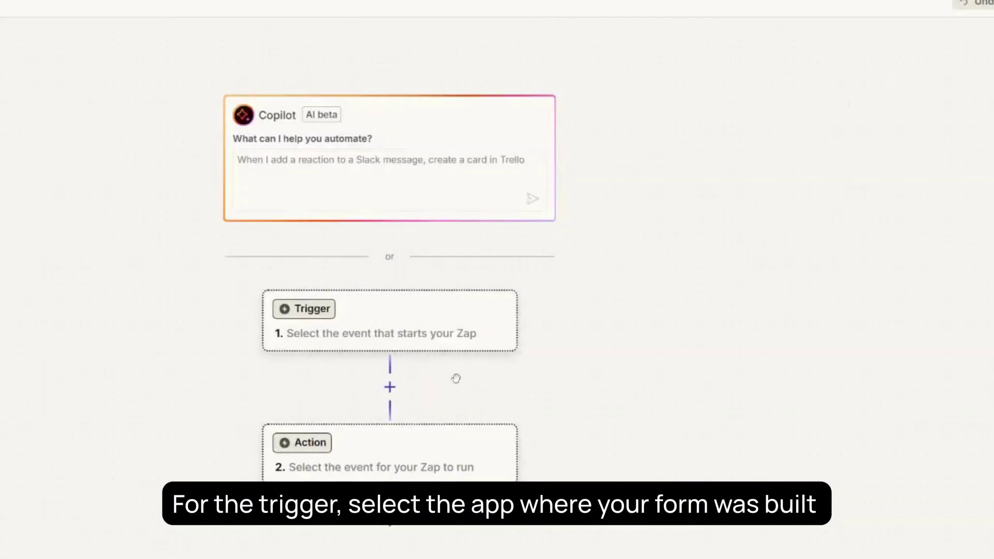
In Zapier, set up the Zap's trigger with the Webflow app and the New Form Submission event.
click(305, 311)
text(webflow)
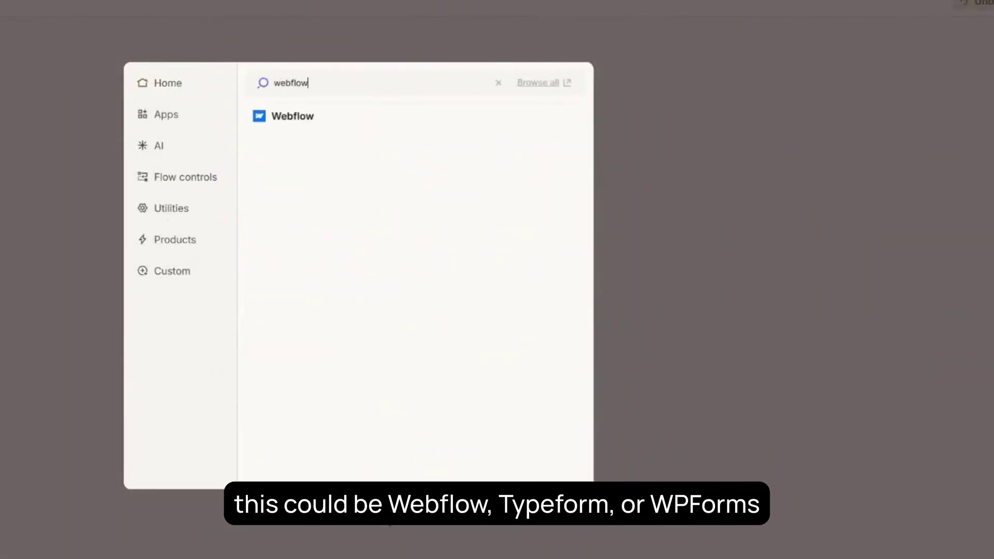
click(325, 126)
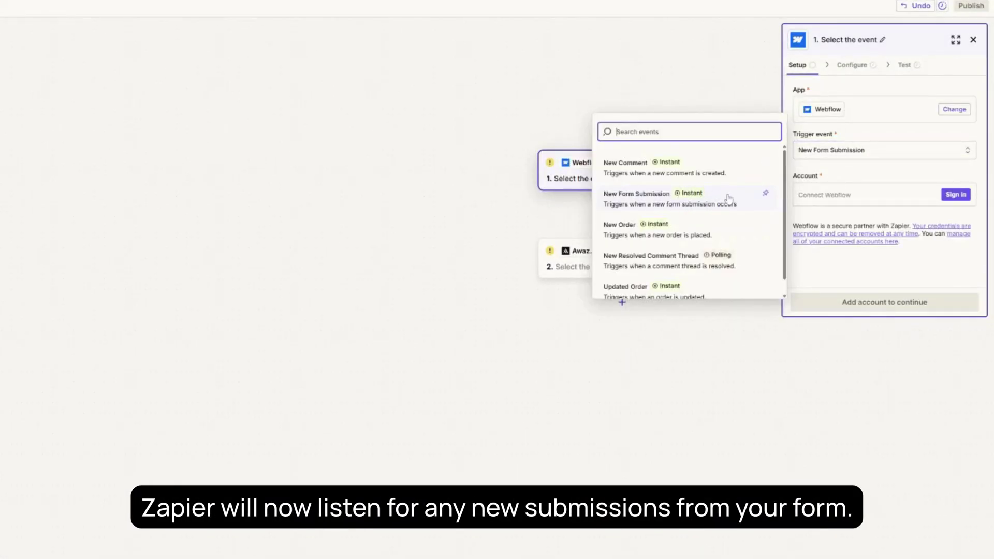
click(728, 199)
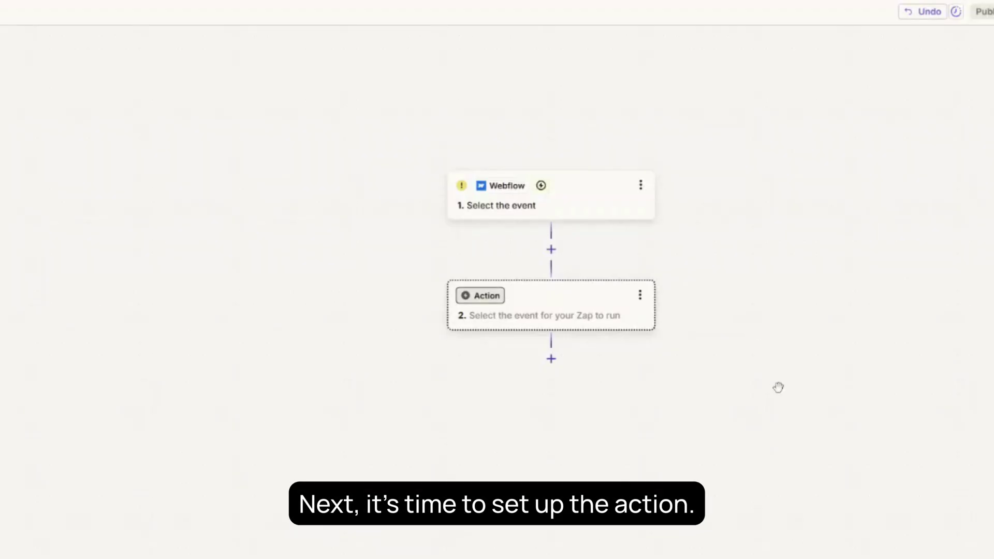
Set up the Zap's action with the Awaz.ai app and the Make a Call event.
click(483, 302)
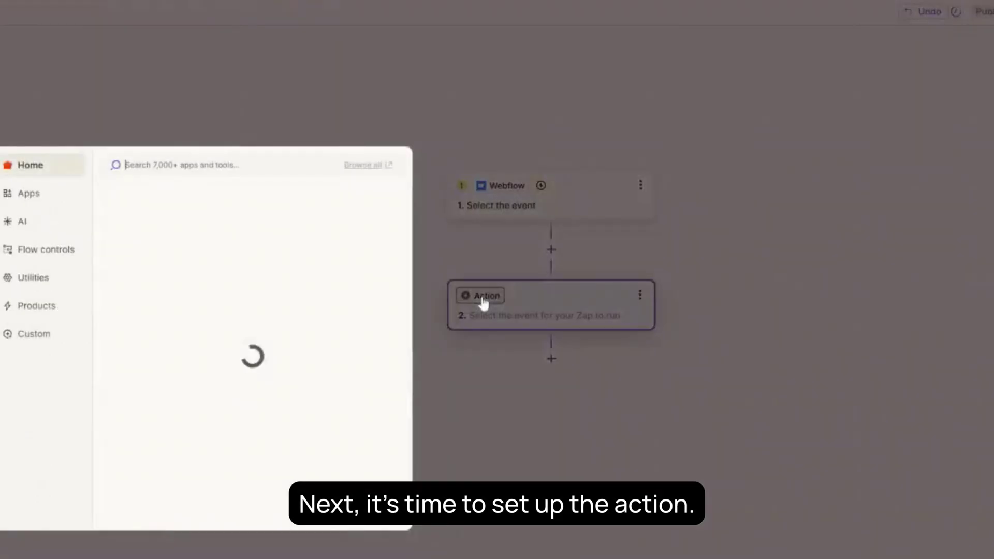
click(182, 224)
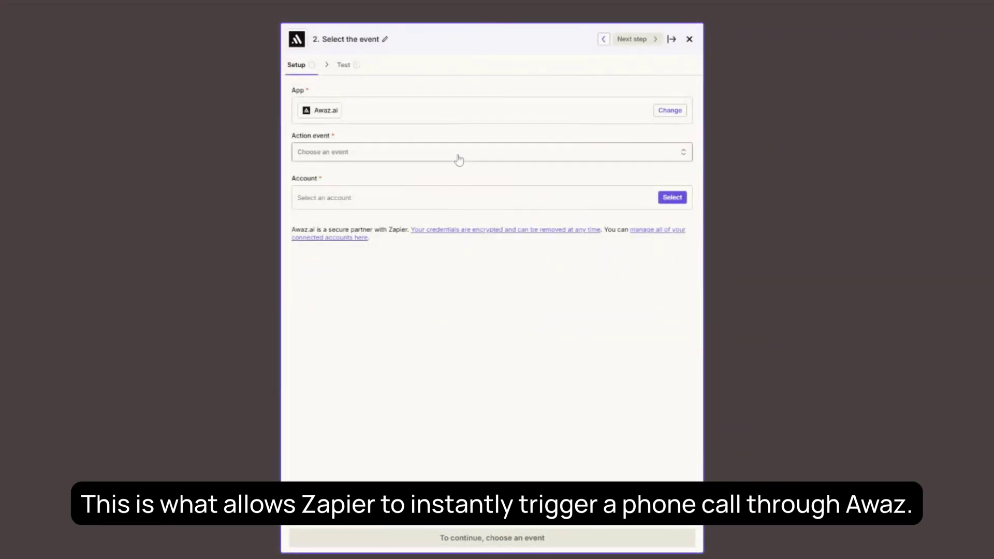
click(459, 159)
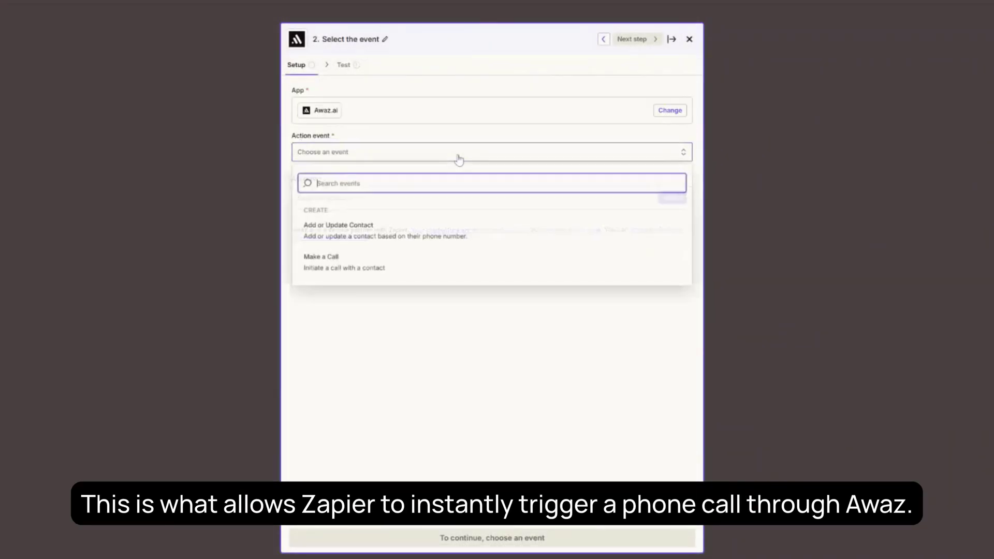
click(421, 272)
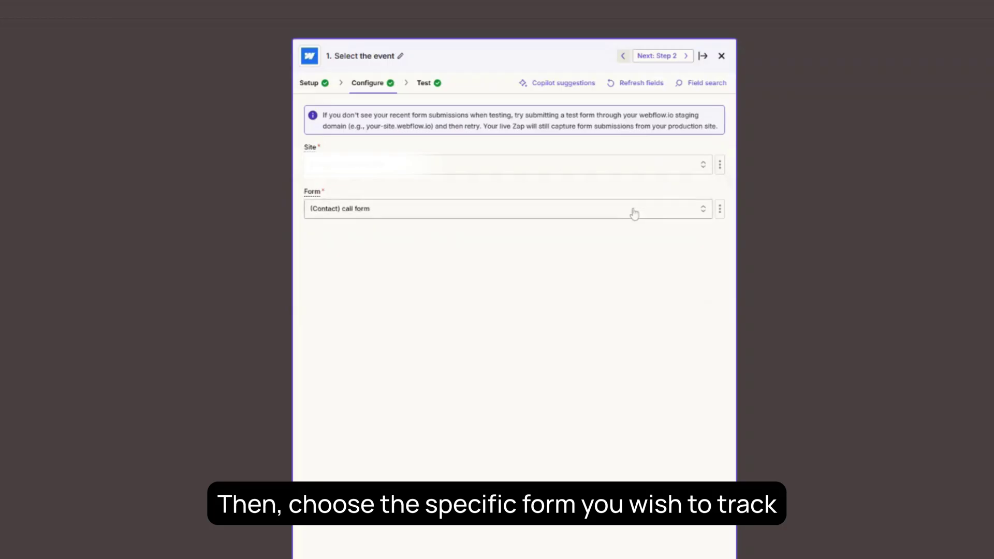
Check the Webflow trigger's form choice and preview the form data of test submissions B, A and C.
click(633, 211)
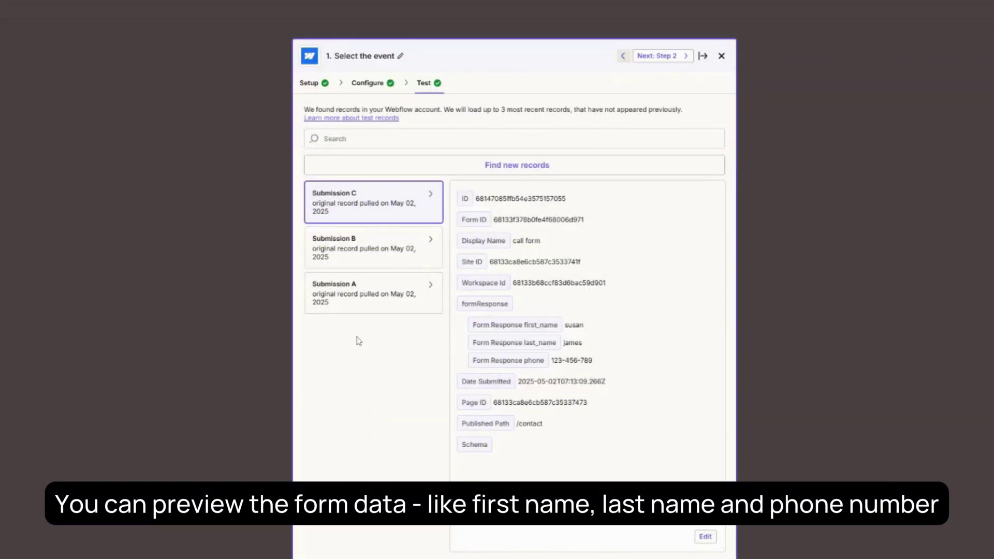
click(379, 255)
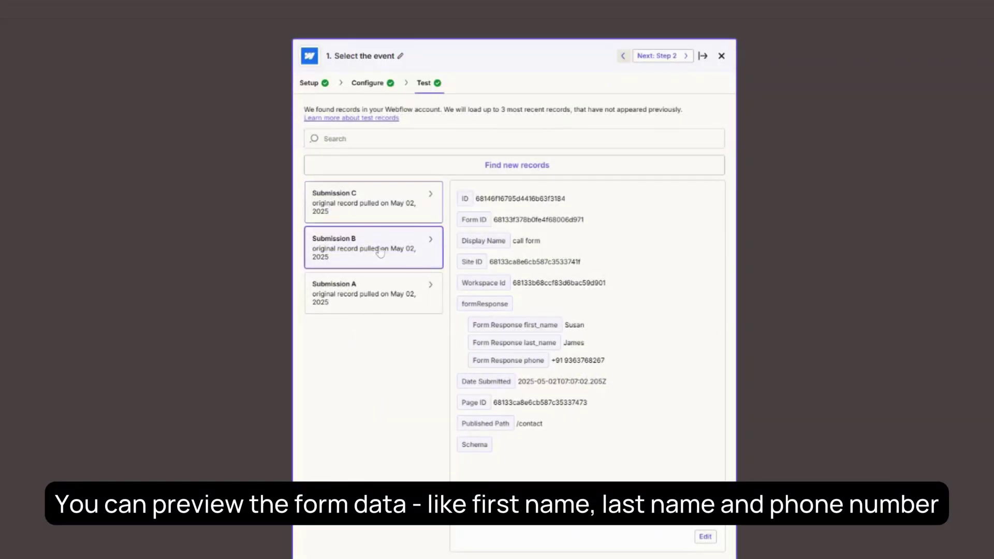
click(379, 285)
click(390, 215)
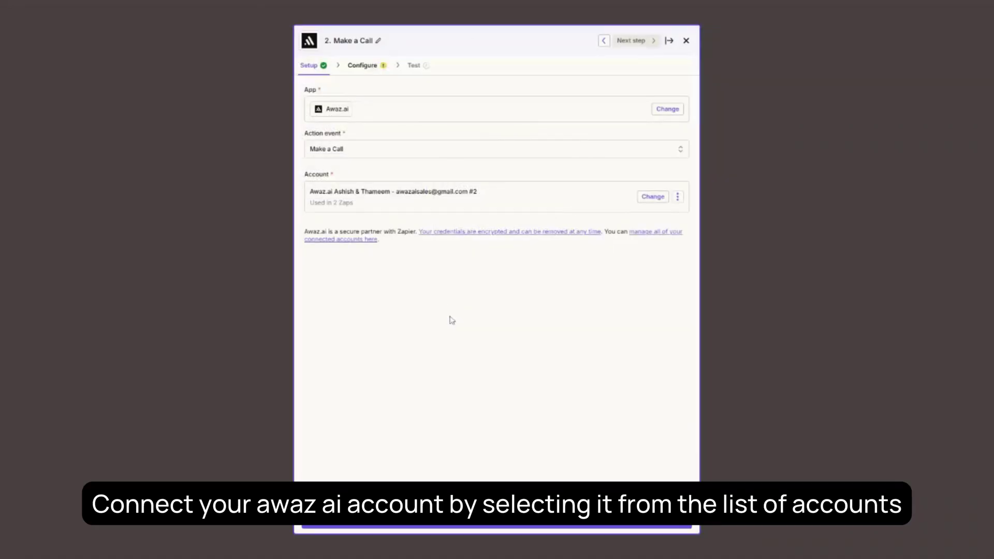
Choose the connected Awaz.ai account for the Make a Call action and select the test inbound agent as its Agent ID.
click(653, 197)
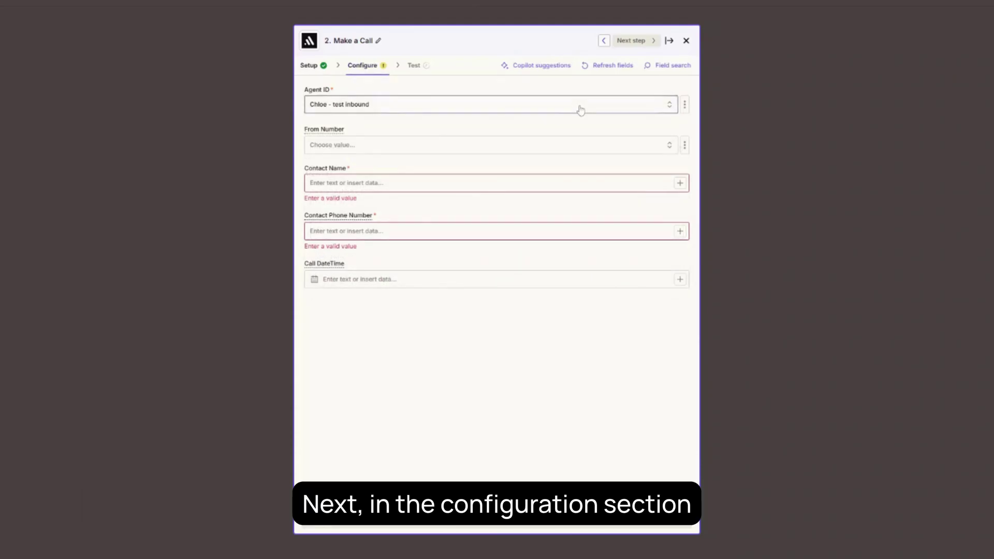
click(577, 106)
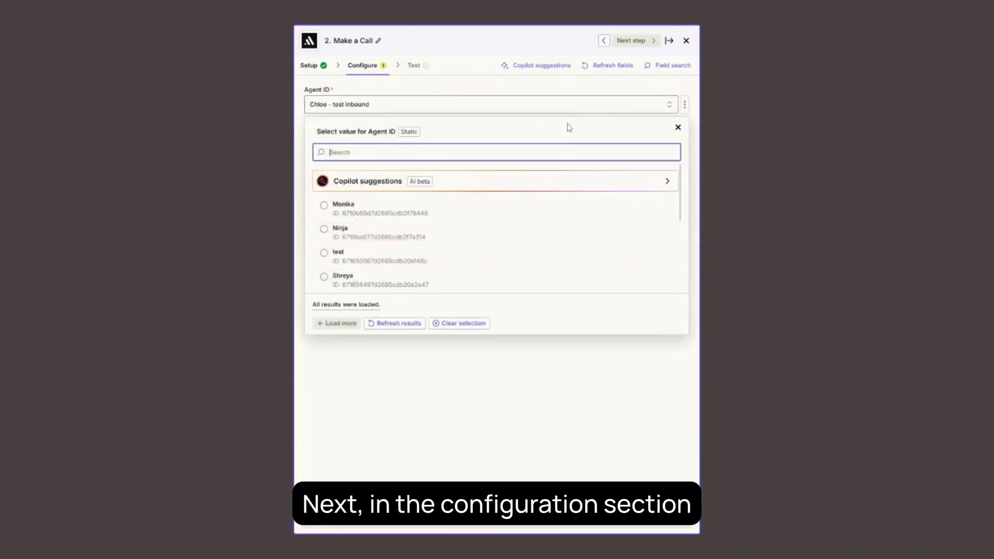
scroll(476, 237, down, 10)
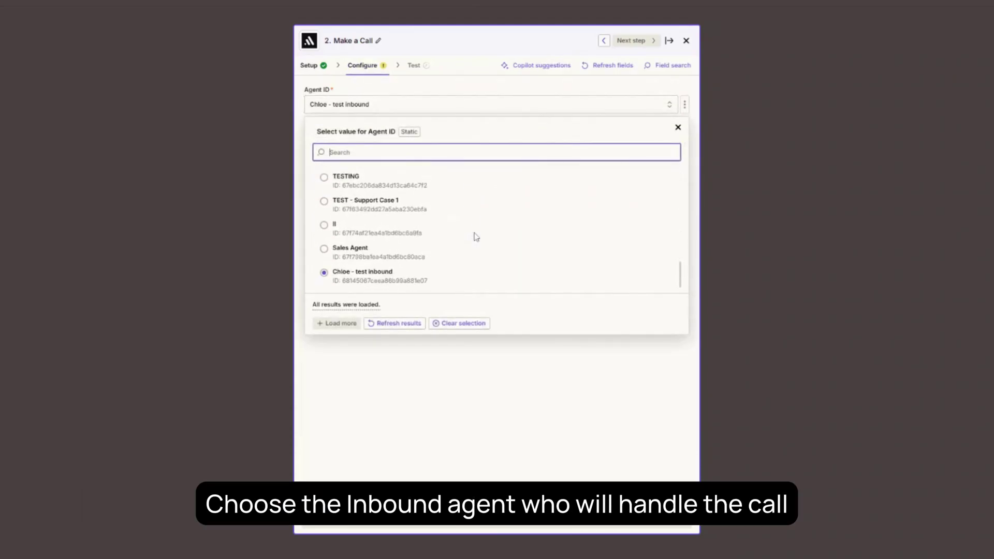
click(389, 279)
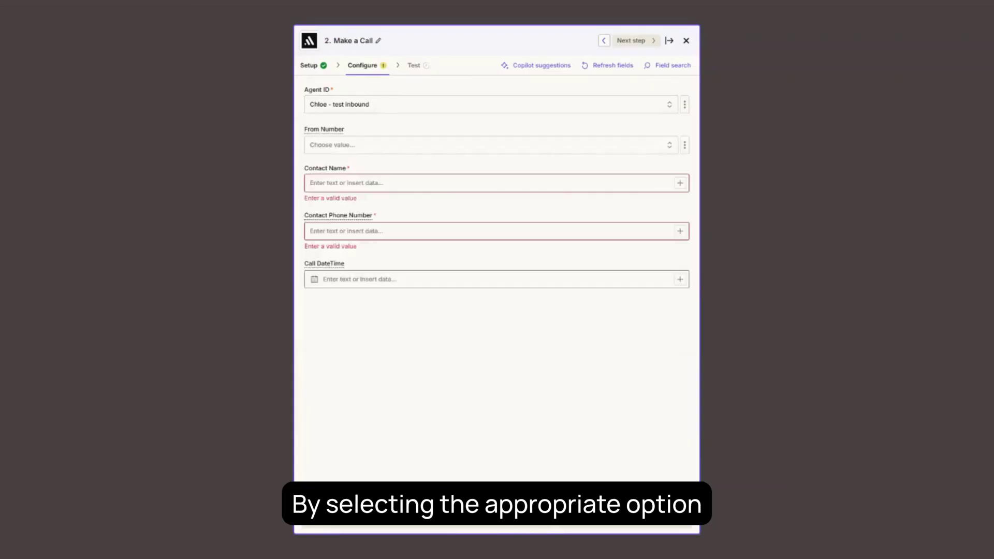
Map Contact Name to Form Response first_name and Contact Phone Number to Form Response phone from the Webflow trigger.
click(680, 182)
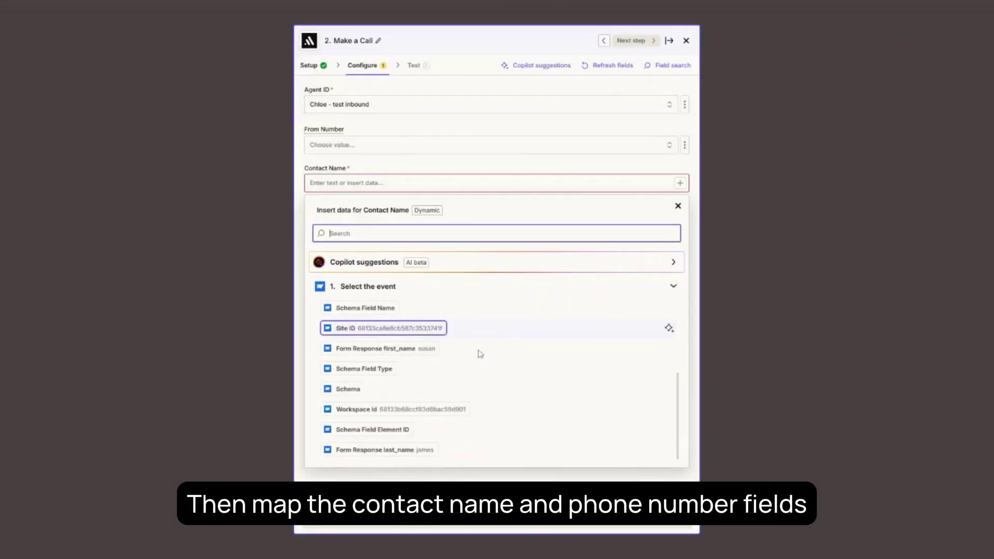
click(423, 356)
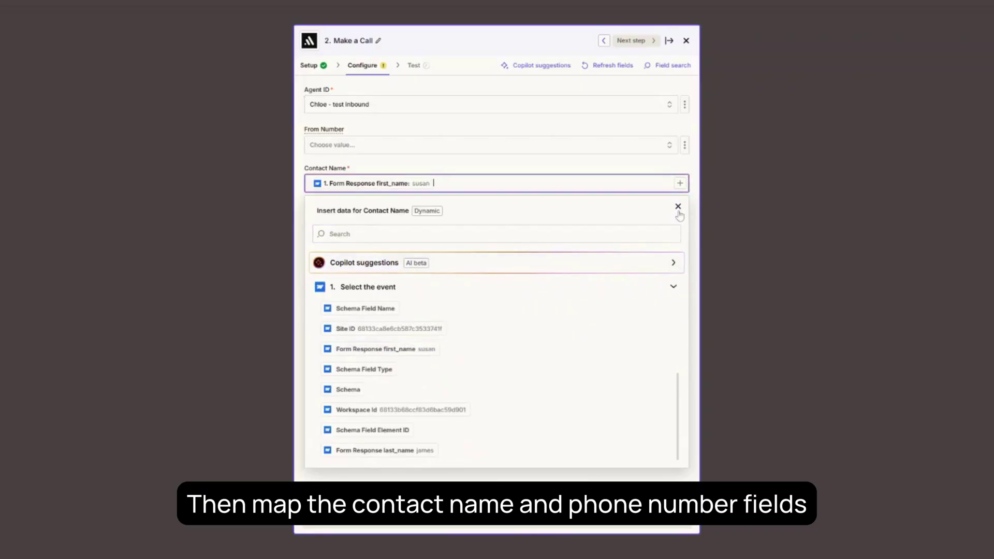
click(677, 206)
click(679, 225)
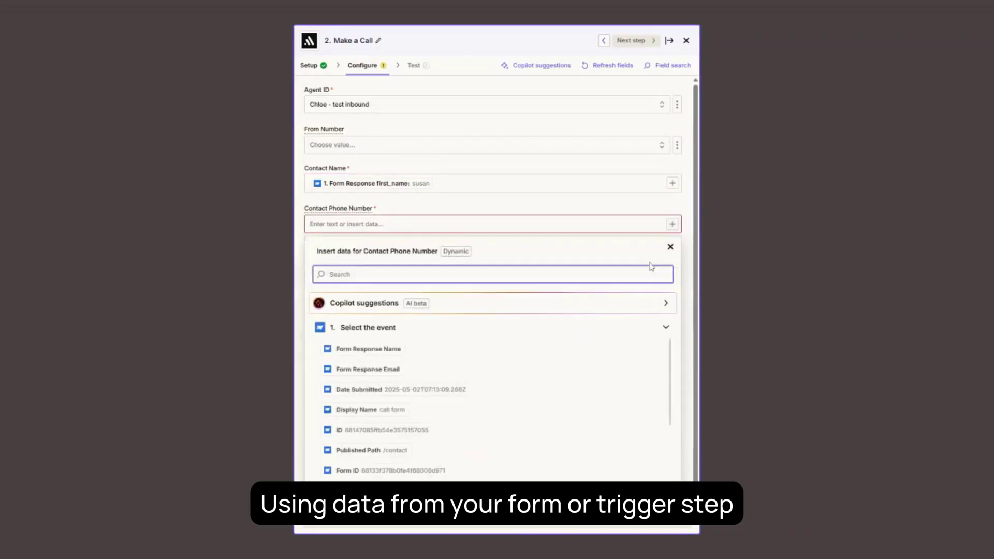
scroll(488, 378, down, 5)
scroll(488, 382, up, 3)
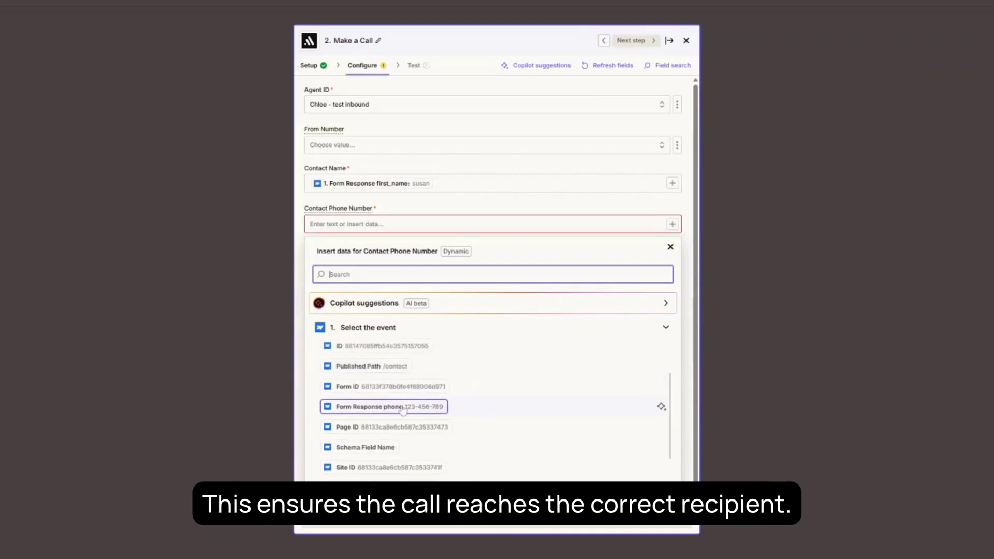
click(486, 407)
click(671, 248)
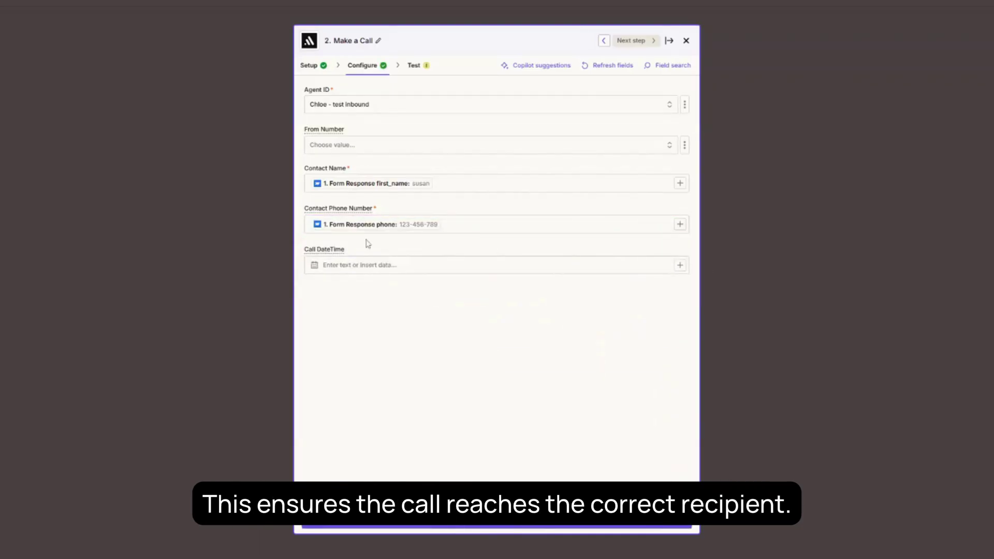
Run a test of the Make a Call step with the mapped form data.
click(414, 65)
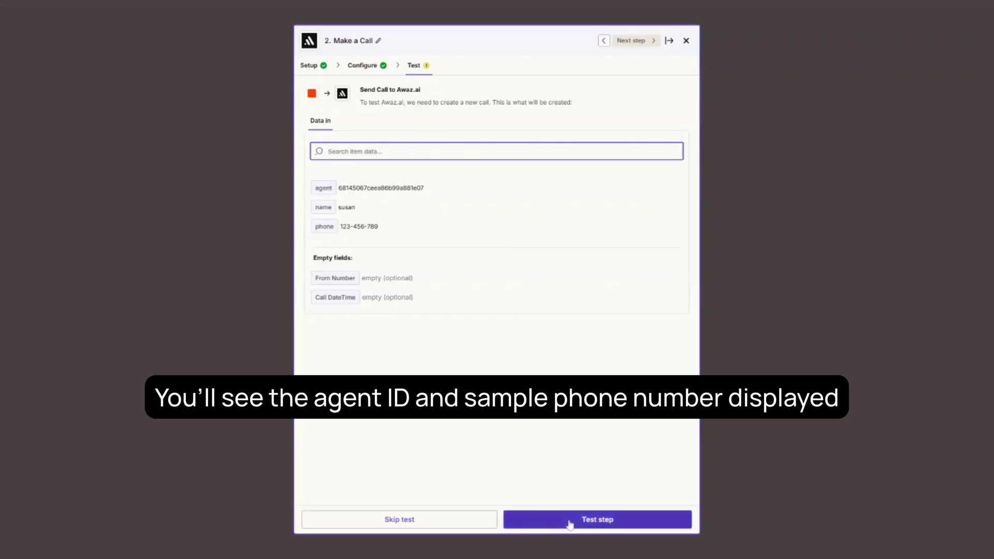
click(616, 526)
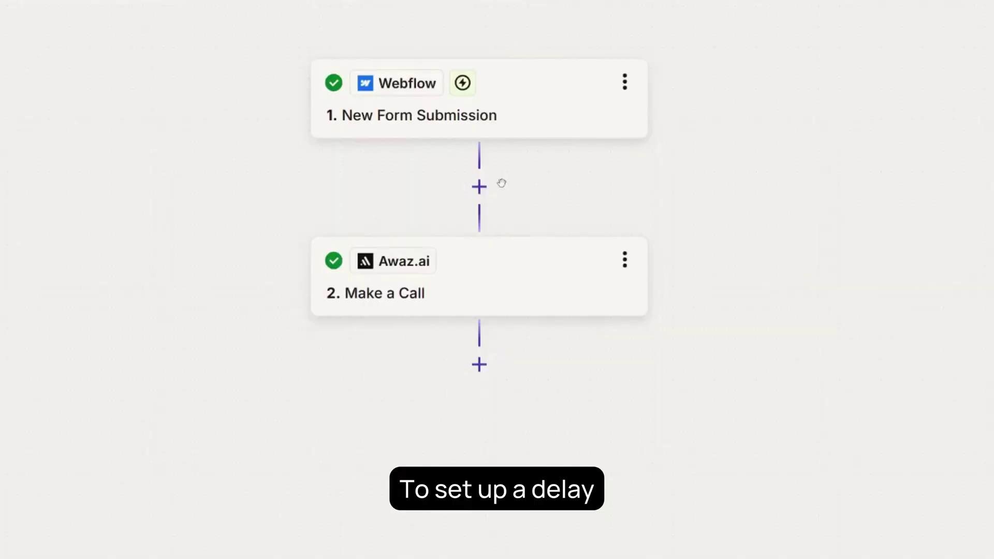
Insert a Delay by Zapier step between the Webflow trigger and the Awaz.ai action, using the Delay For event.
click(477, 187)
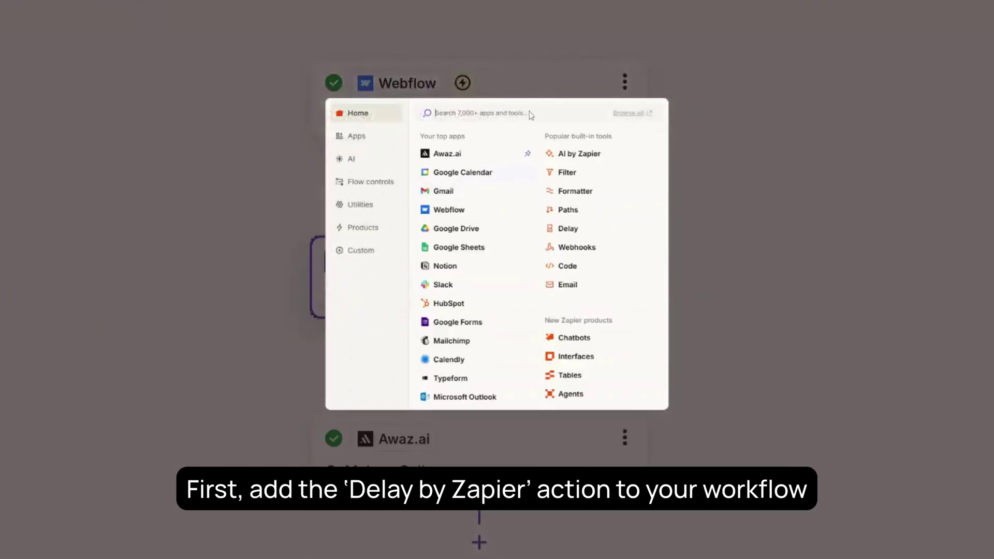
text(delay)
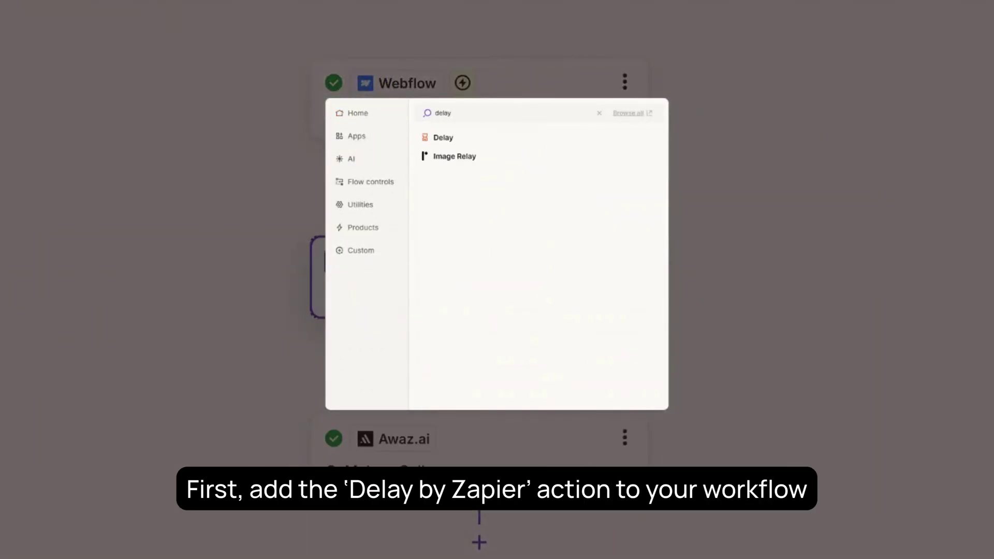
click(486, 139)
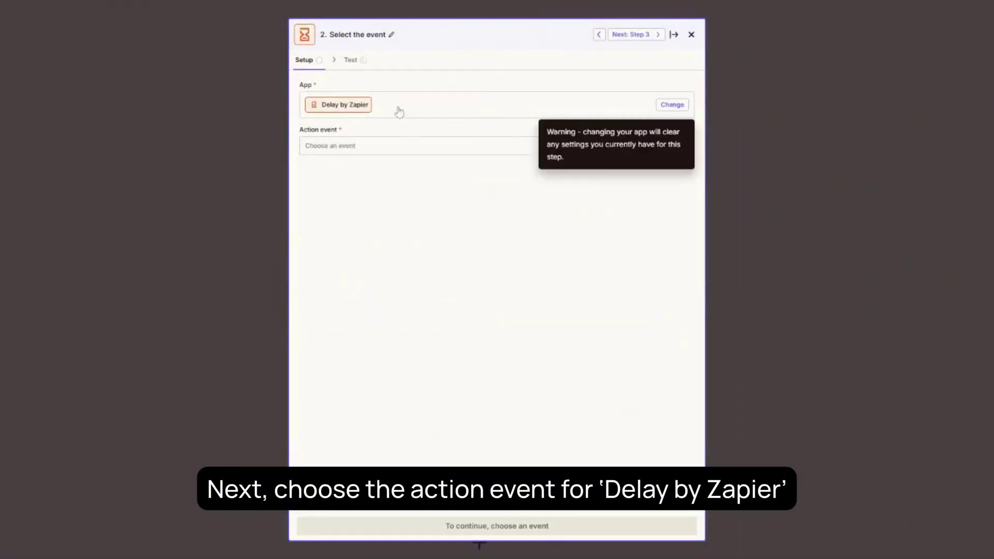
click(410, 147)
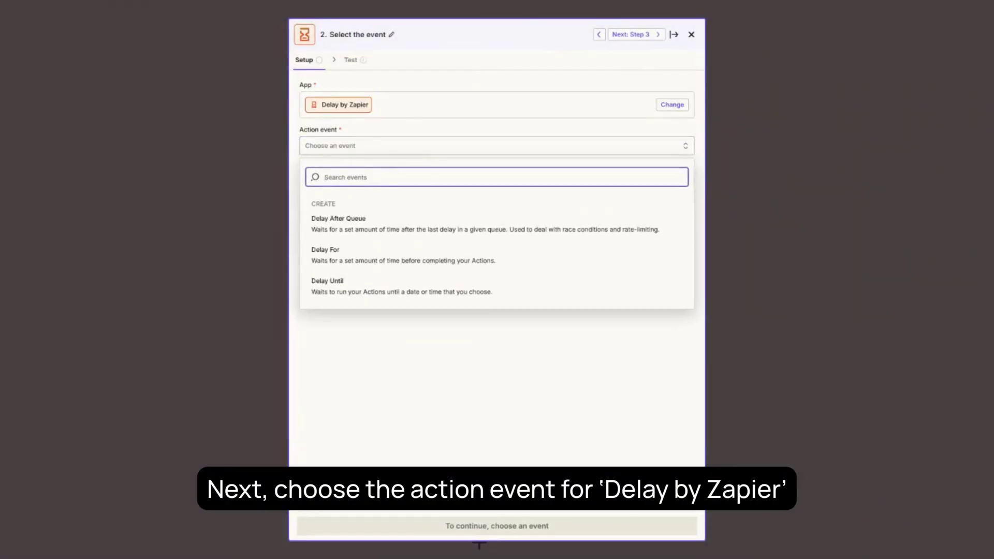
click(450, 259)
Open the Delay For configuration and try a fixed Time Delayed For value of 10, clearing it again.
click(382, 63)
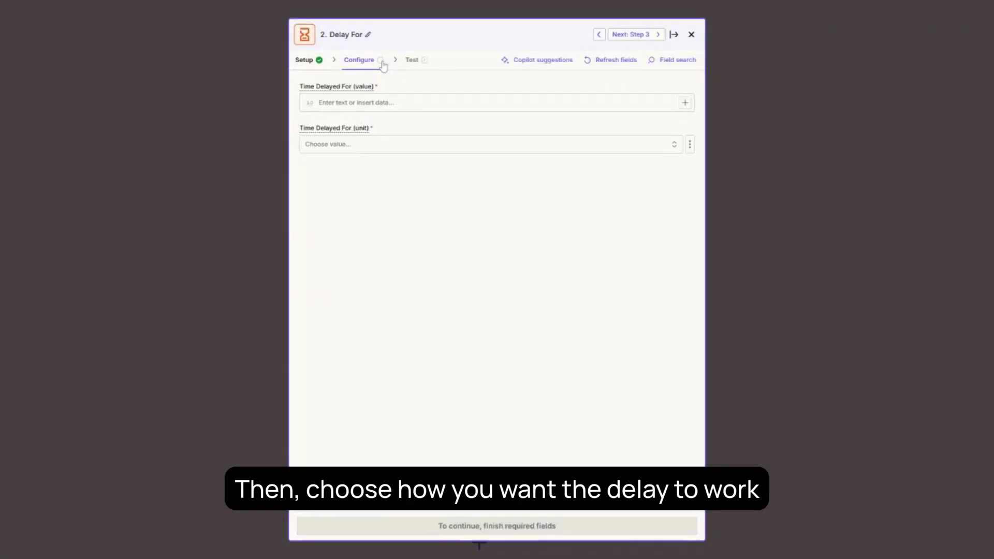
click(384, 102)
text(10)
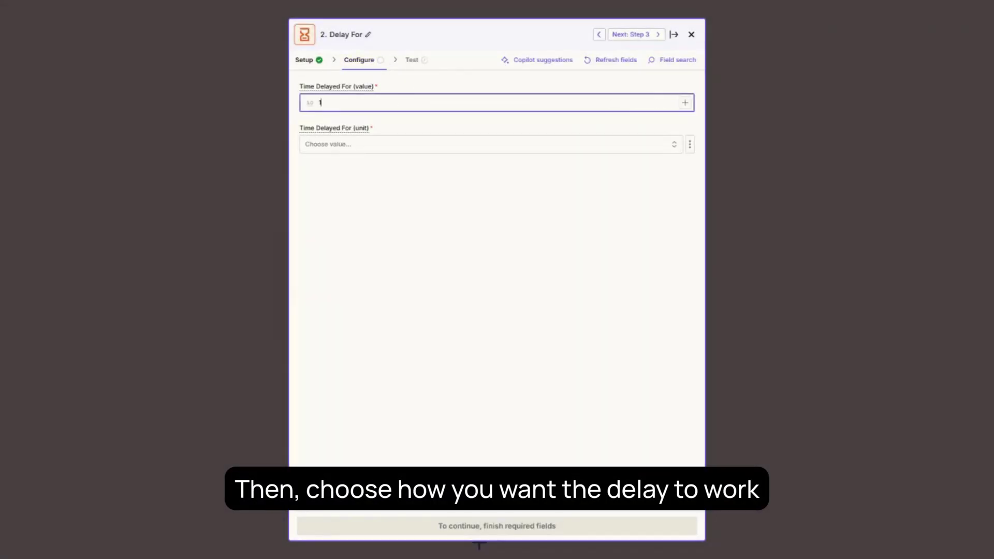
key(BackSpace)
key(BackSpace)
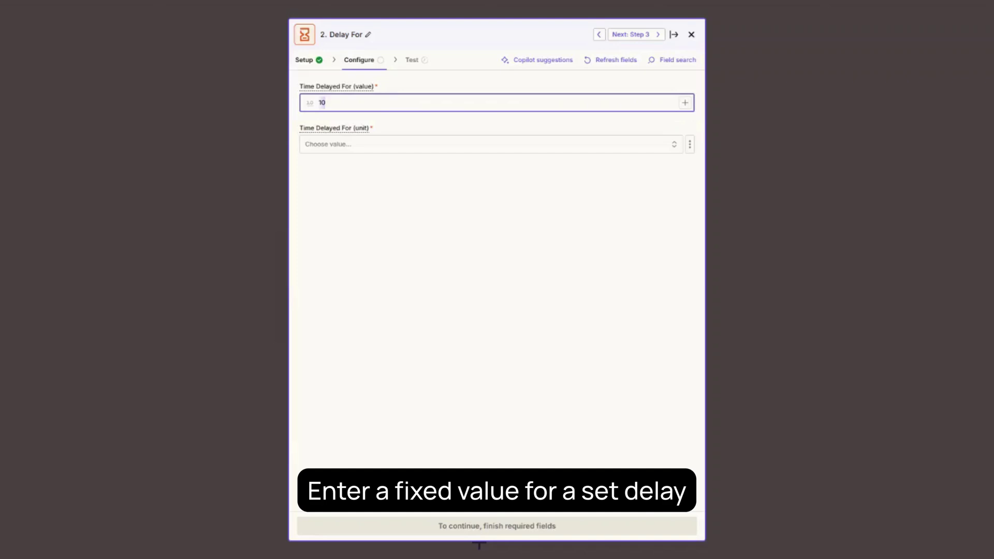
Examine the Webflow form submission data available for the Time Delayed For value.
click(689, 106)
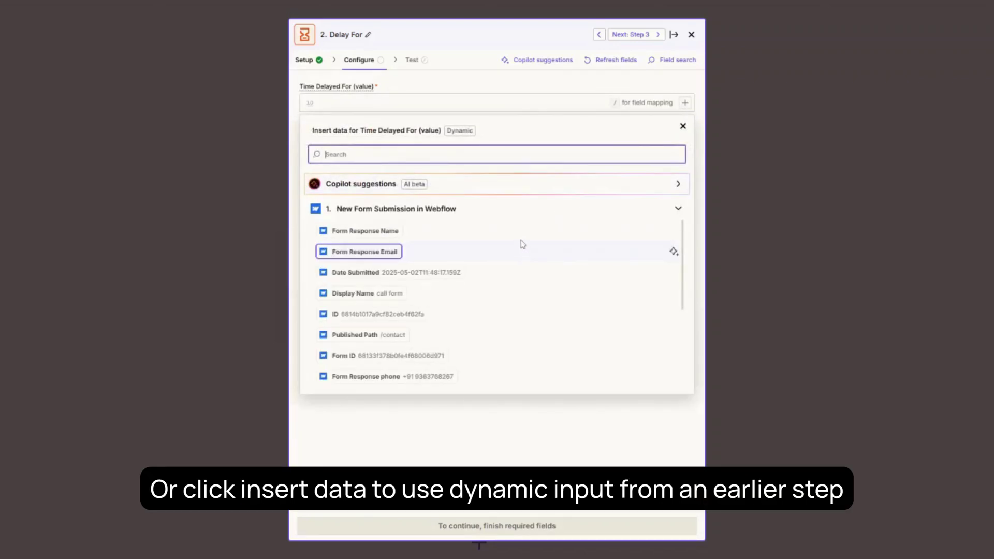
scroll(518, 264, down, 5)
scroll(517, 264, down, 10)
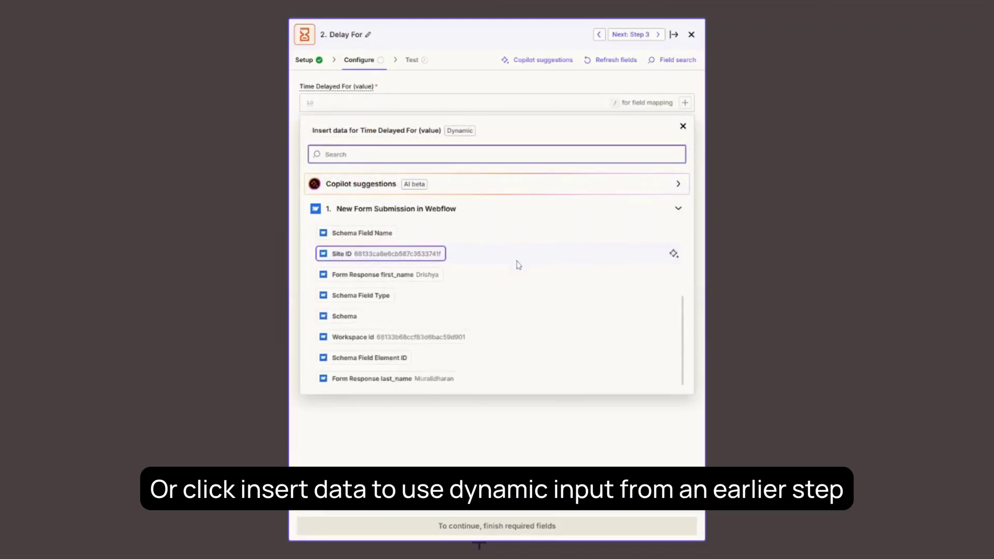
click(683, 126)
Set the Time Delayed For unit of the delay step to Hours.
click(673, 145)
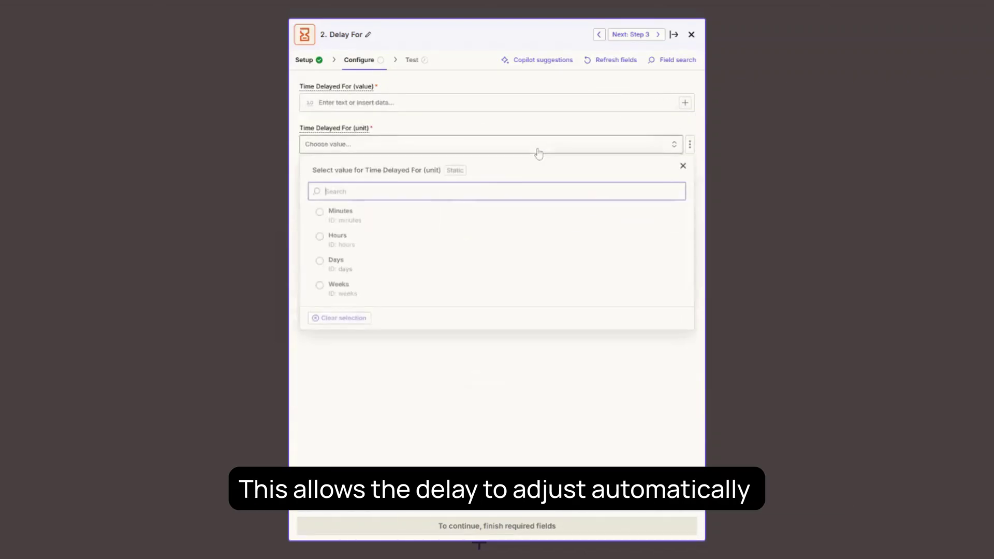
click(406, 221)
click(674, 148)
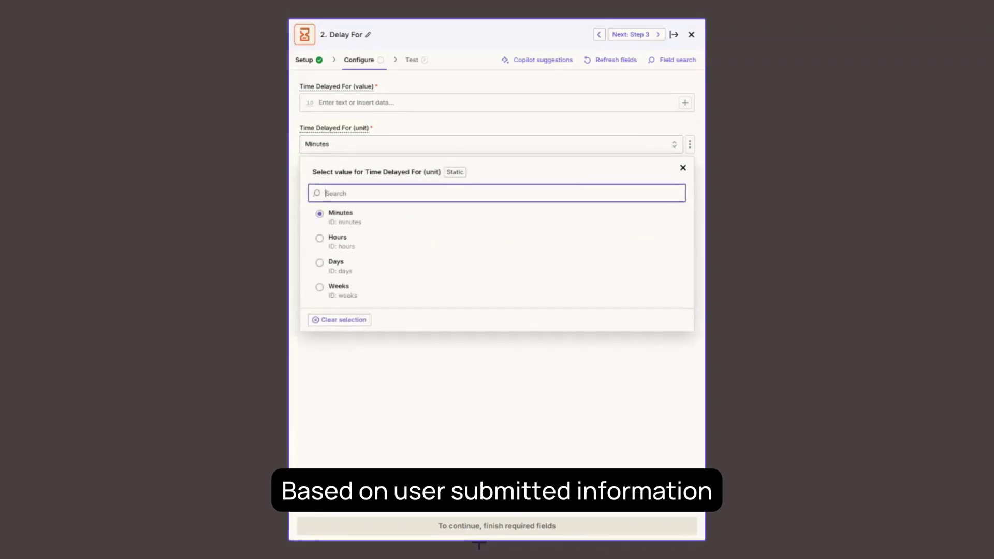
click(487, 249)
click(642, 148)
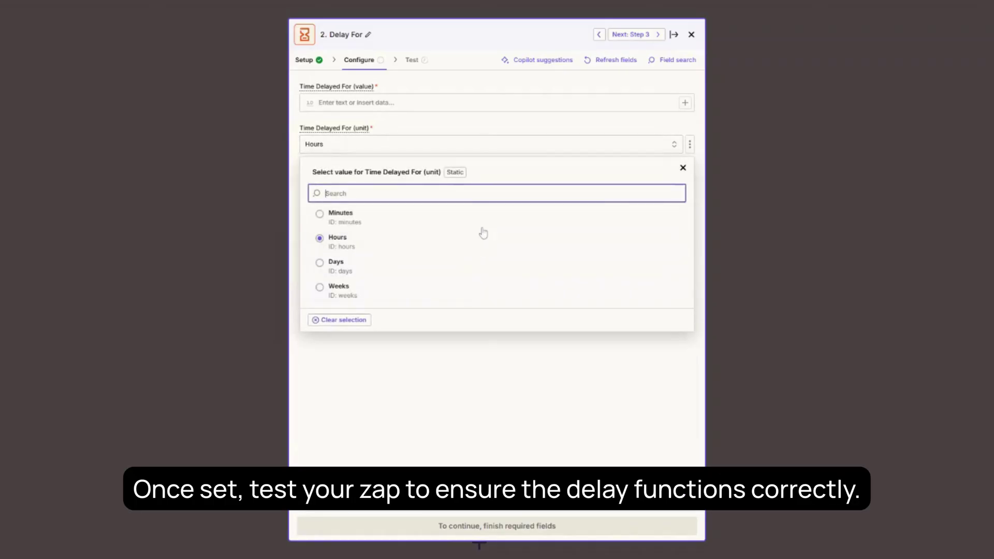
click(489, 362)
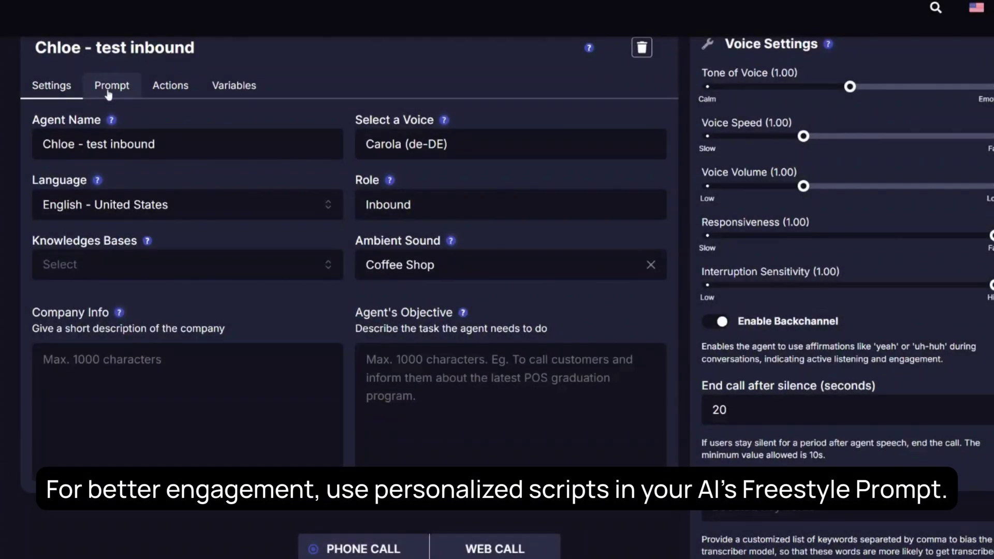
In Awaz.ai, open the test inbound agent's prompt settings and review the Freestyle Prompt script.
click(109, 93)
scroll(111, 184, down, 1)
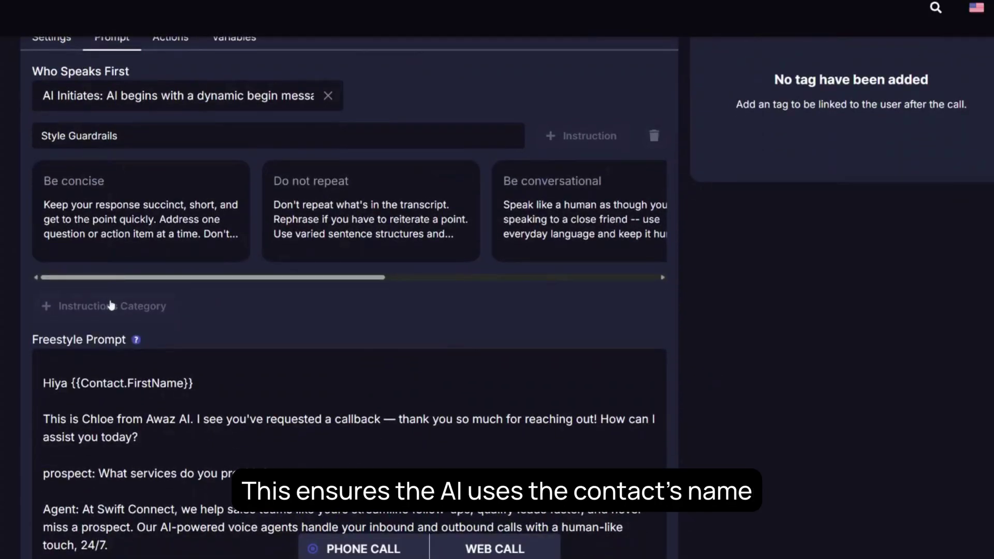
scroll(111, 305, down, 2)
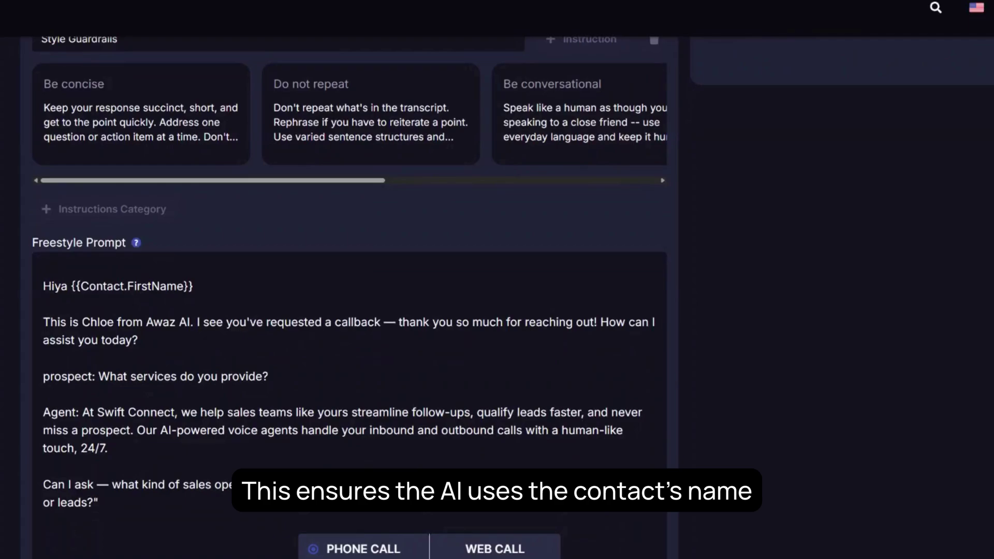
drag(43, 286, 96, 502)
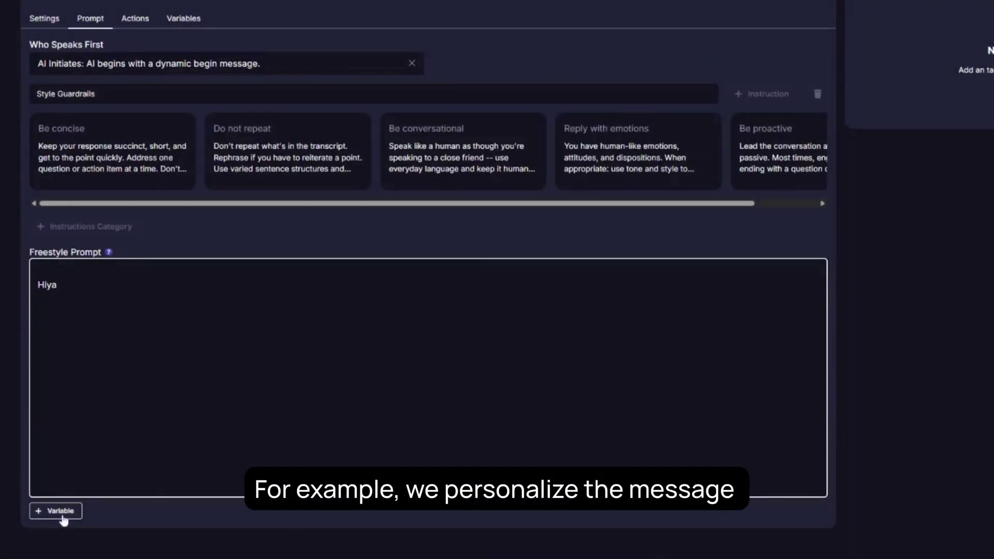
Insert the Contact First Name variable after "Hiya" in the Freestyle Prompt and add an Awaz AI greeting below that acknowledges the callback request and offers assistance.
click(65, 511)
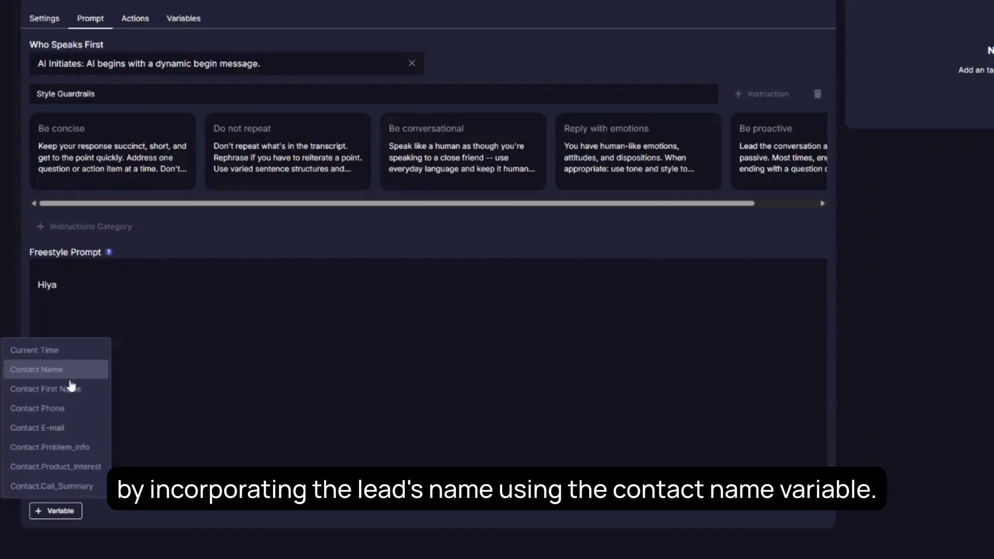
click(68, 389)
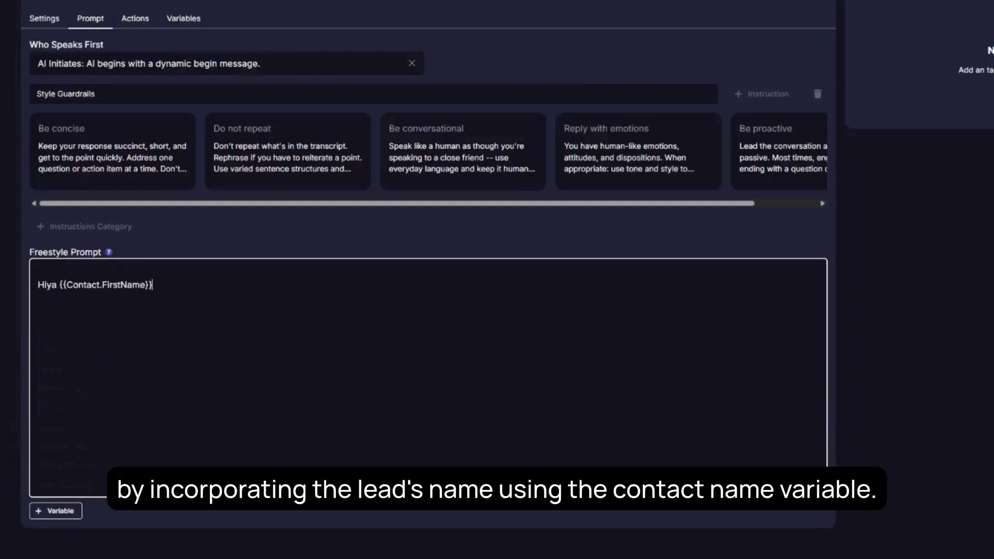
key(Return)
text(This is Chloe from Awaz AI. I see you've requested a callback — thank you so much for reaching out! How can I assist you today?  prospect: What services do you provide?  Agent: At Swift Connect, we help sales teams like yours streamline follow-ups, qualify leads faster, and never miss a prospect. Our AI-powered voice agents handle your inbound and outbound calls with a human-like touch, 24/7.  Can I ask — what kind of sales operations are you running currently, and where do you think you're losing time or leads?")
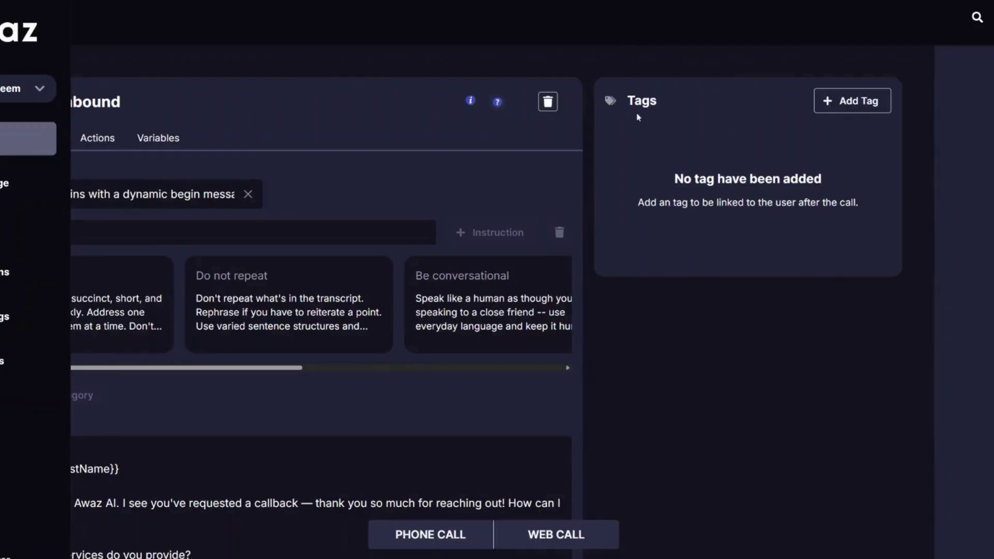
Start adding a tag to the agent and create a new tag titled "Demo Lead".
click(850, 102)
click(465, 75)
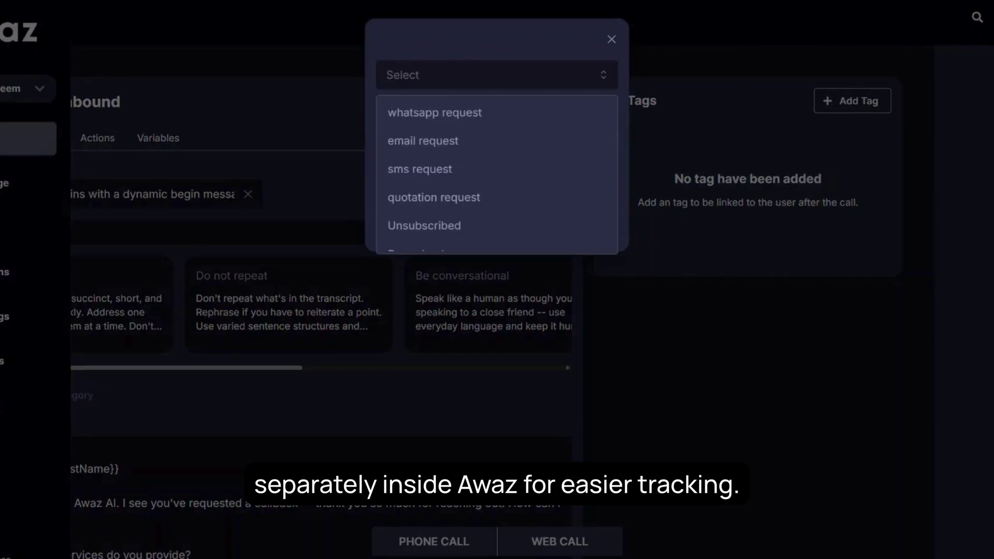
scroll(557, 138, down, 2)
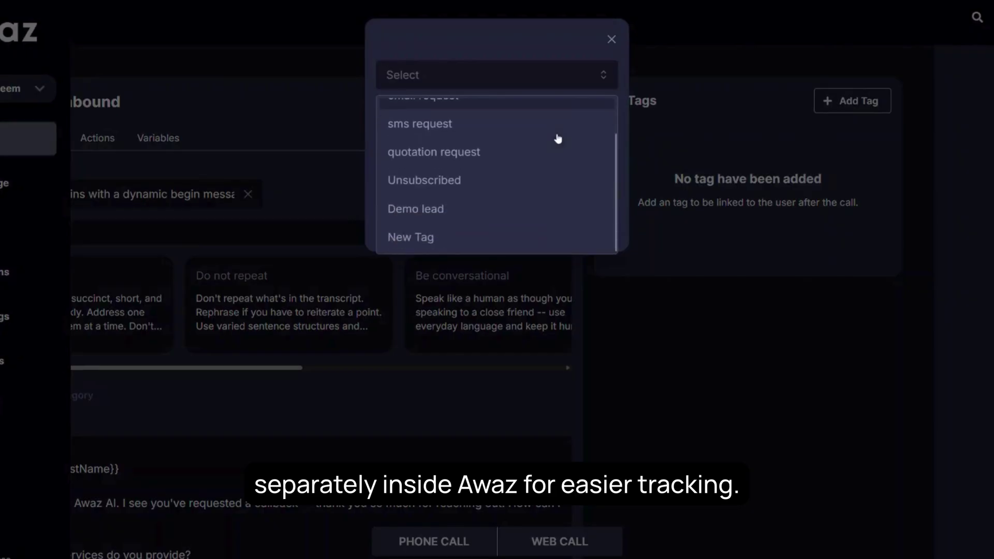
click(440, 247)
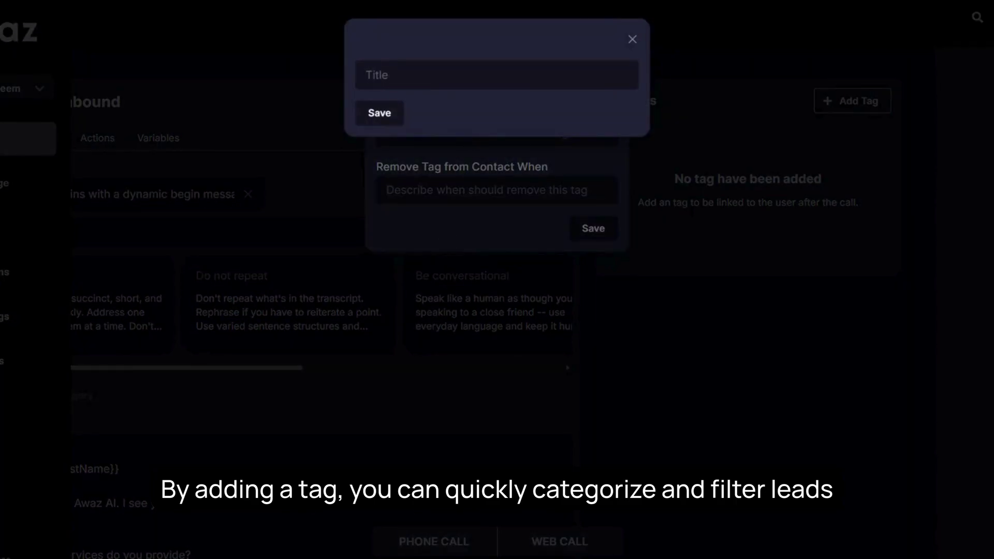
text(Demo )
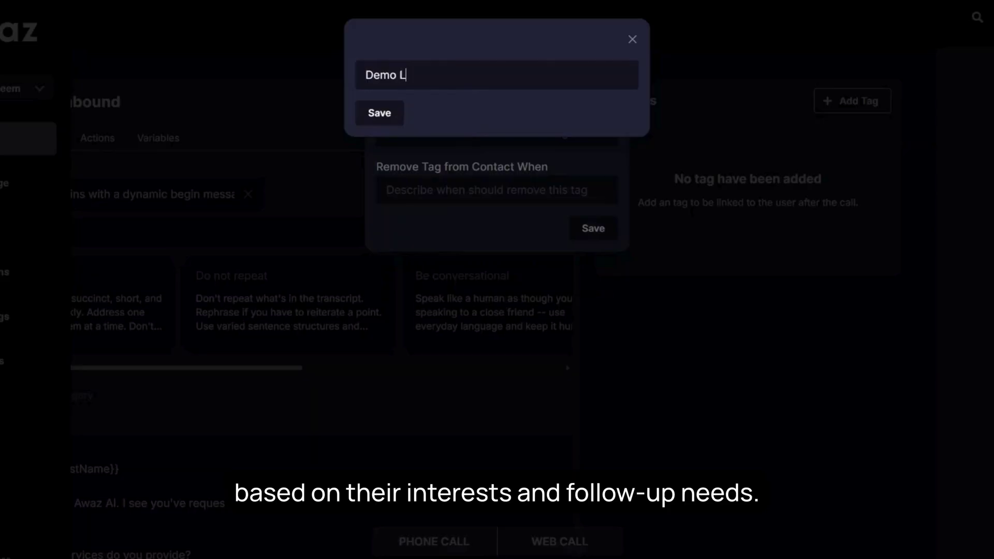
text(Lead)
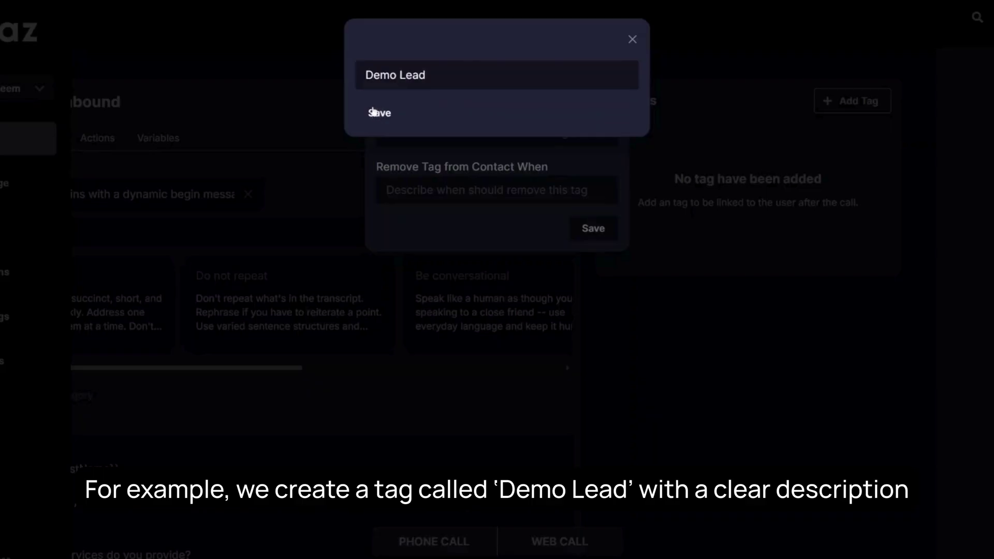
click(380, 114)
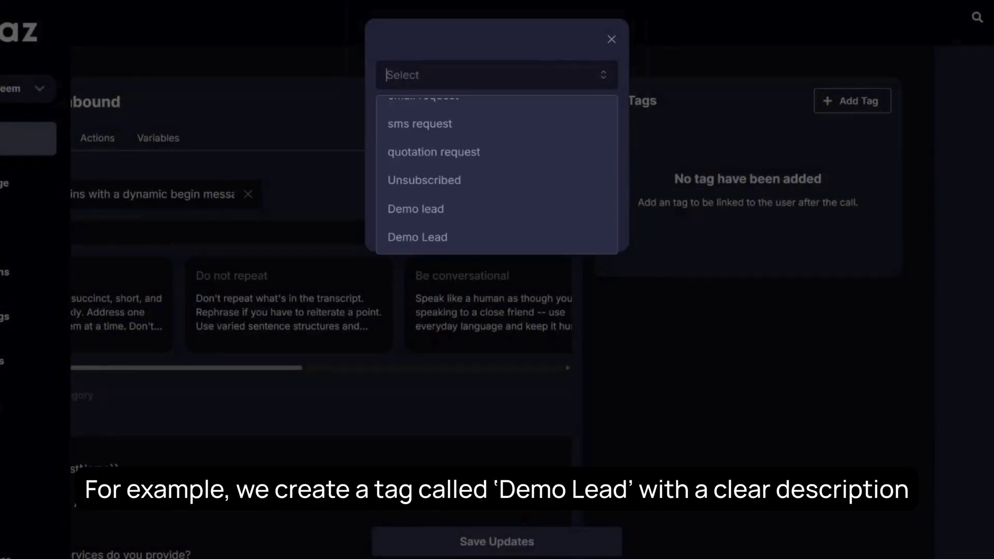
Add the Demo Lead tag to the agent with the add condition "When the lead expresses an interest in the demo".
scroll(496, 203, down, 2)
click(489, 209)
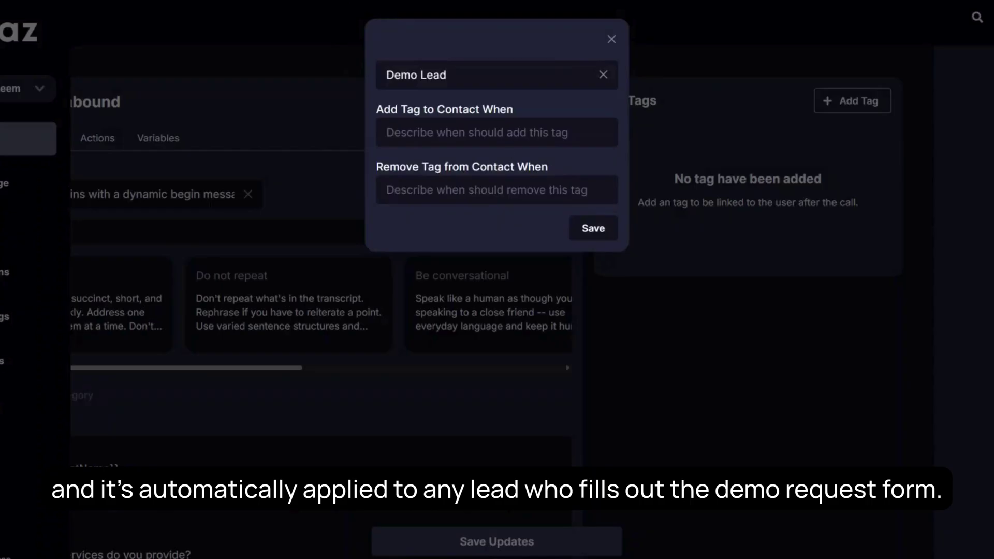
click(466, 132)
text(When)
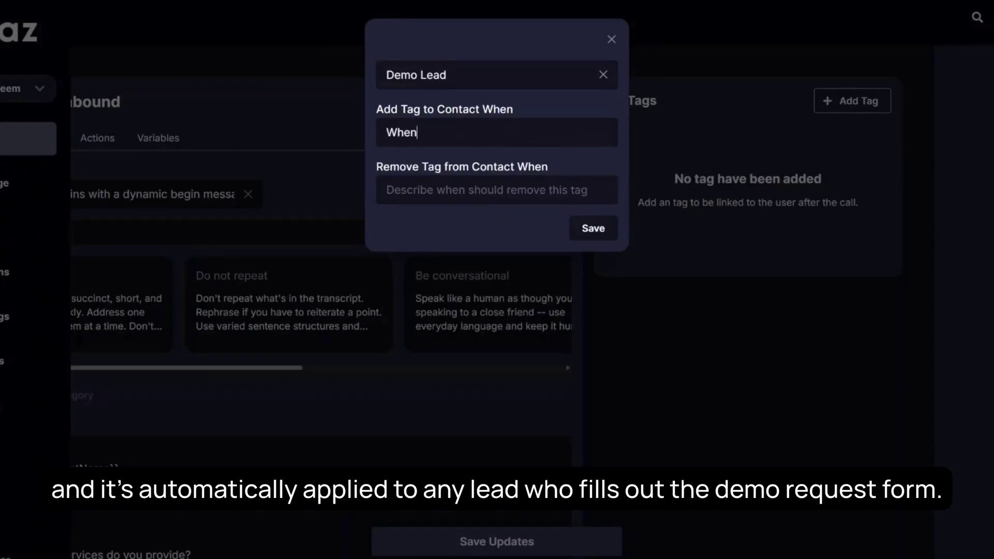
text( the lead ex)
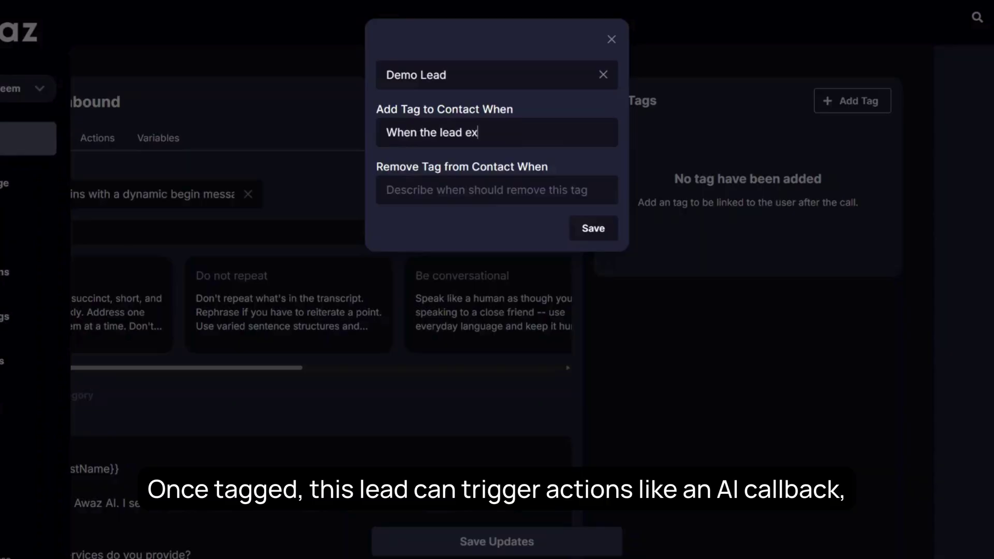
text(presses an interest s)
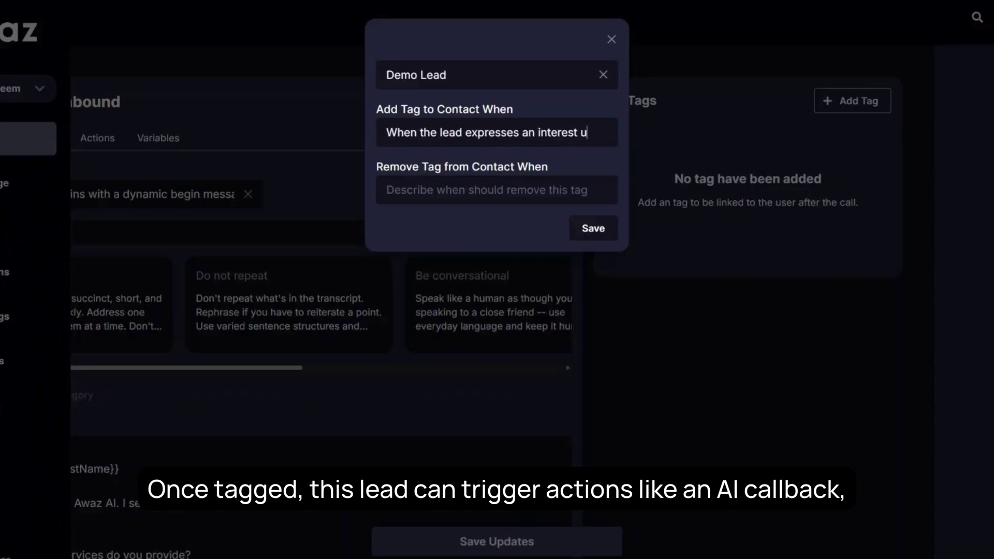
key(BackSpace)
text(in the demo)
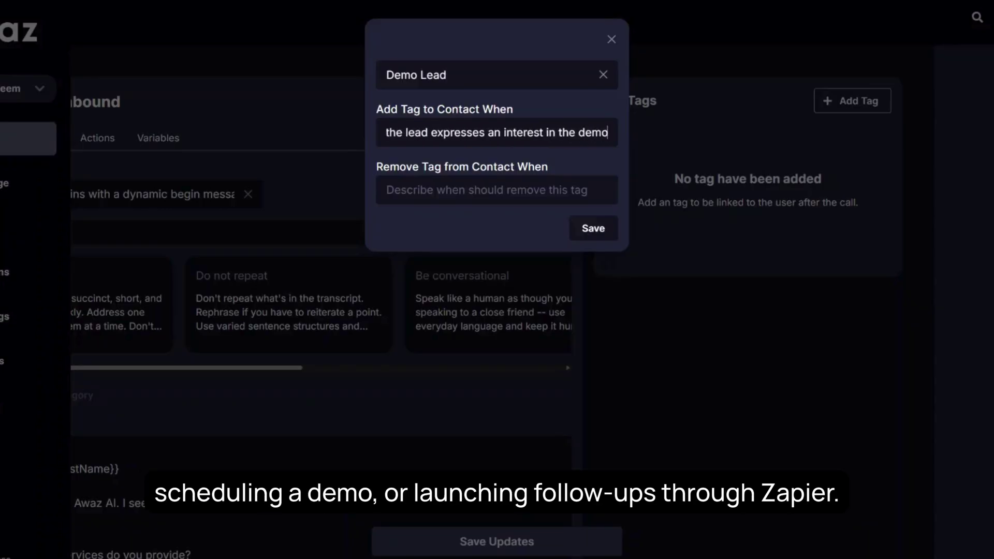
click(593, 228)
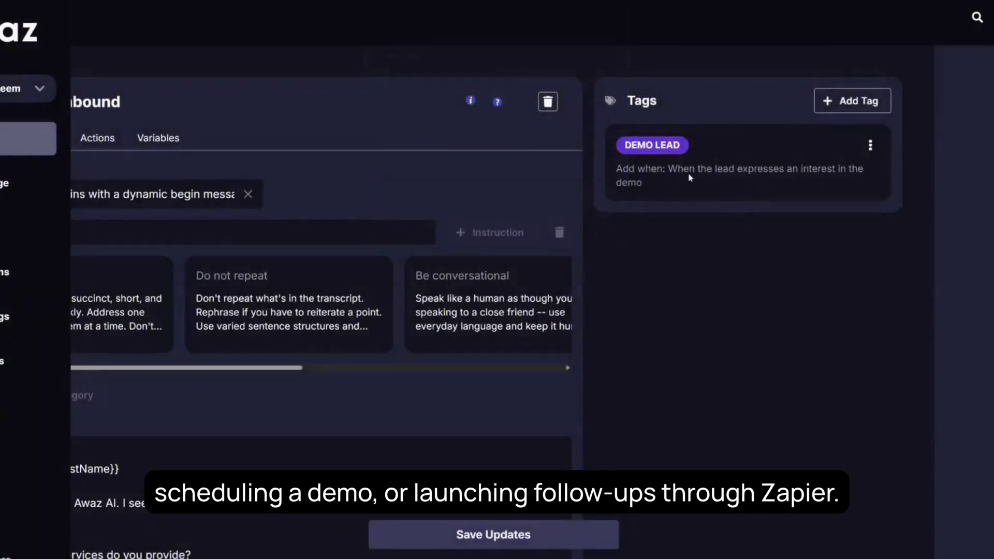